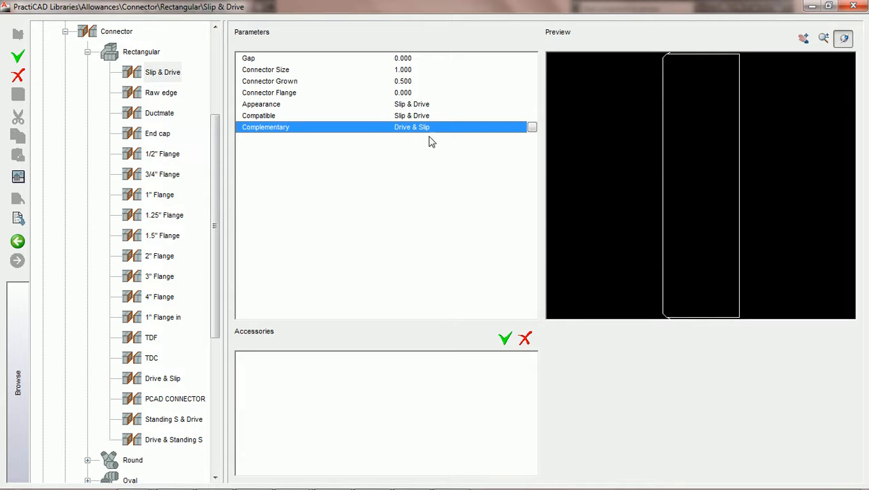
Step: Examine the Appearance parameter of the rectangular Slip & Drive connector against its 3D preview
click(163, 73)
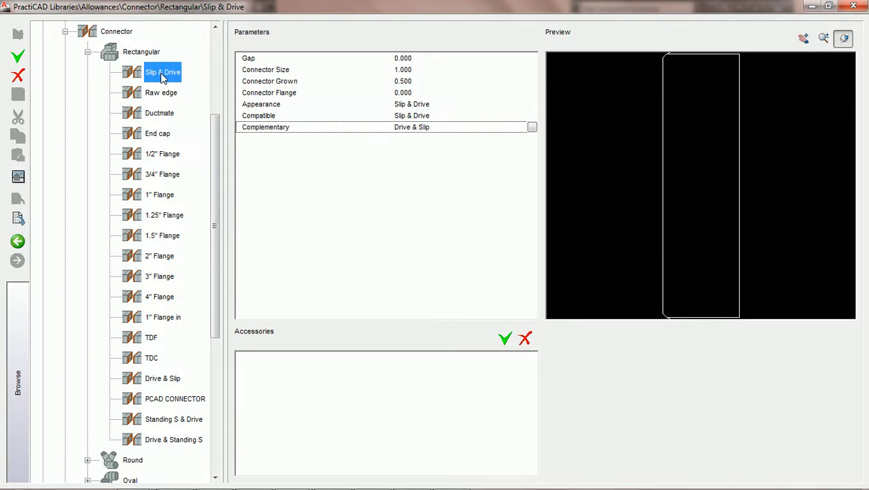
click(427, 105)
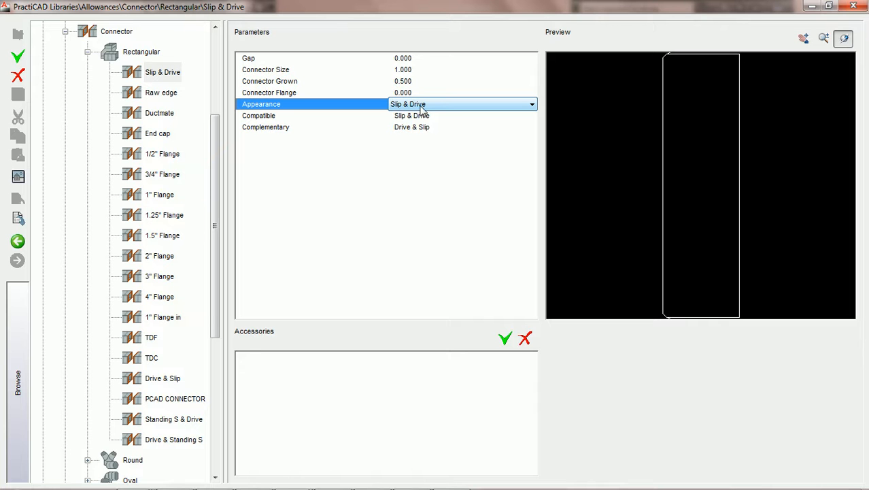
drag(683, 217, 642, 165)
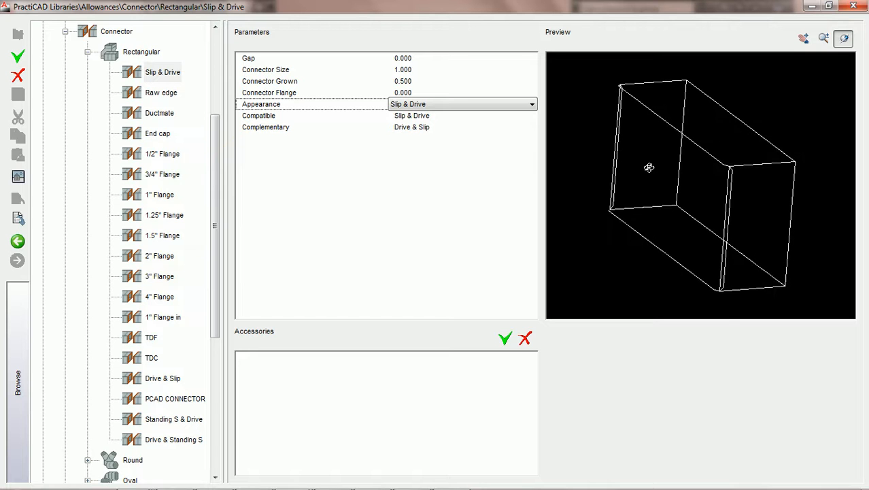
scroll(649, 167, up, 2)
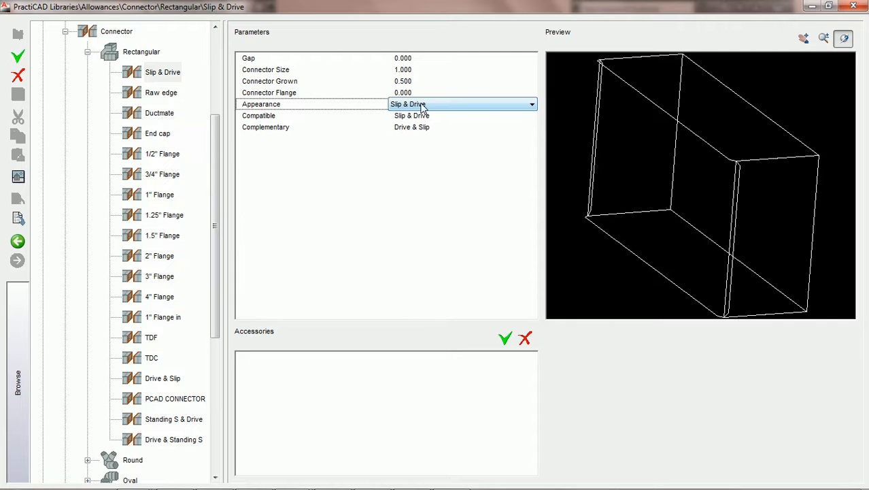
drag(657, 150, 654, 159)
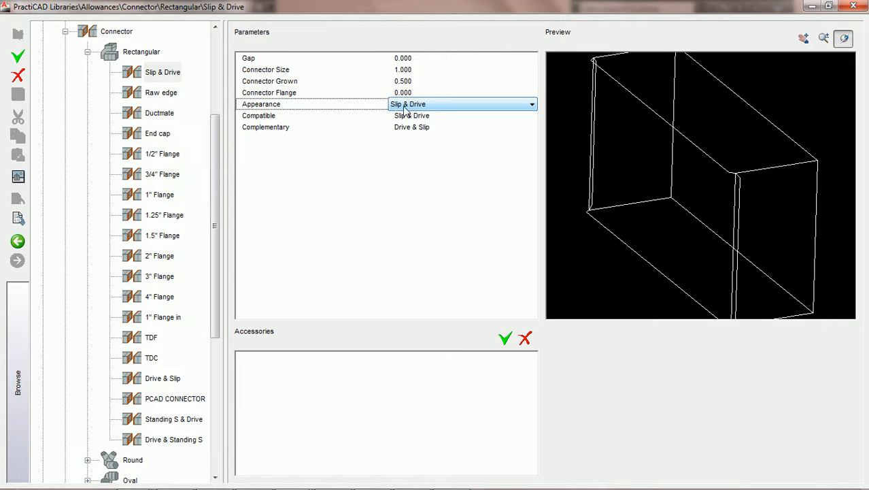
Step: Try the Drive & Slip appearance on the Slip & Drive connector, and restore the Slip & Drive appearance
click(447, 110)
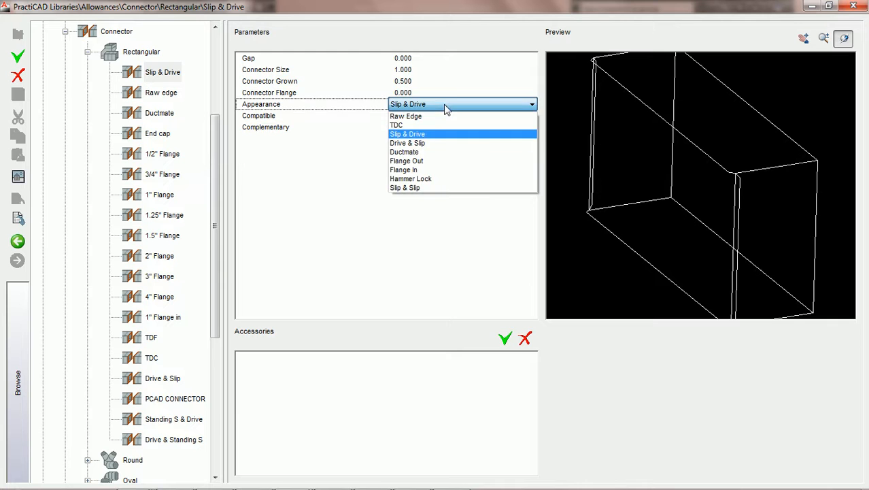
click(422, 145)
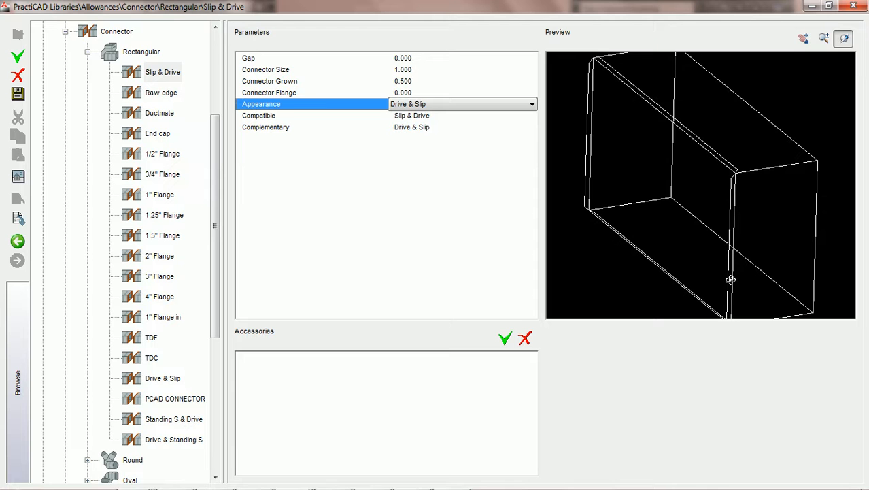
click(446, 104)
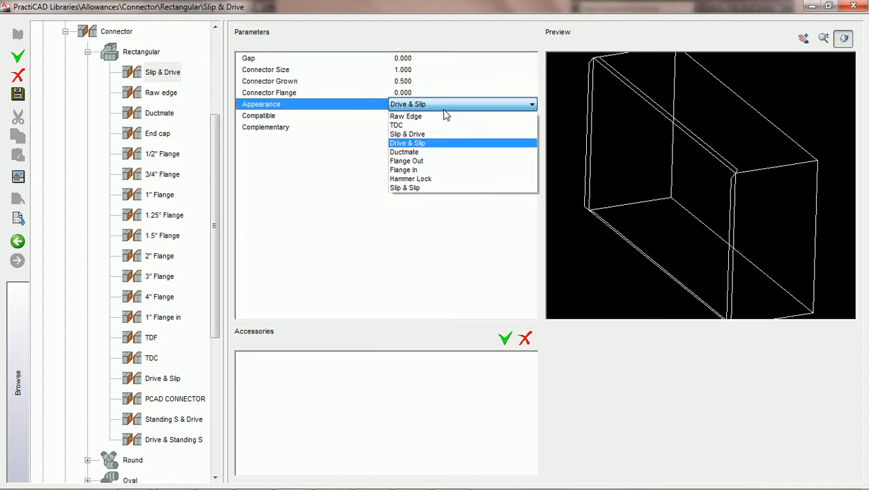
click(445, 134)
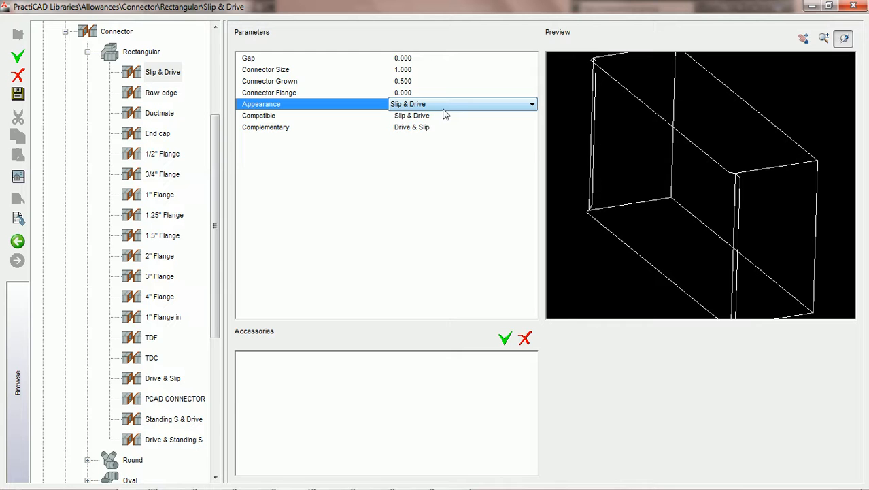
Step: Accept Drive & Slip with Depth orientation as the complementary connector for Slip & Drive, and save the changes
click(422, 117)
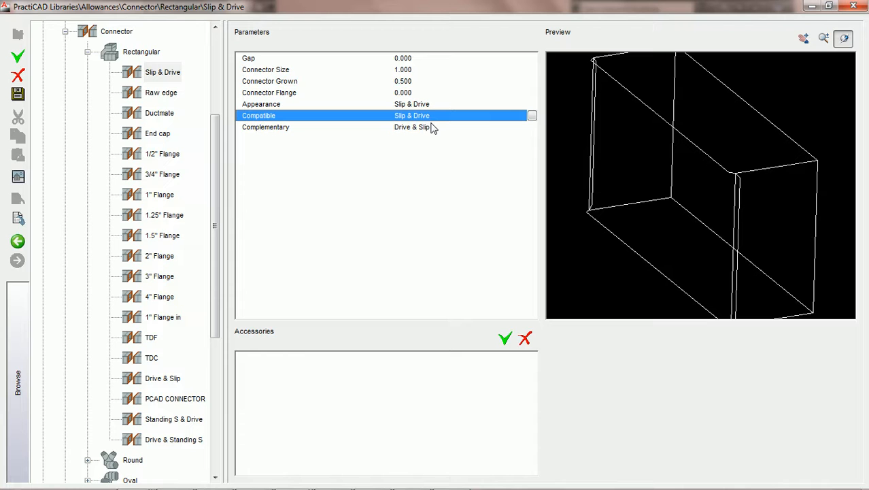
click(433, 129)
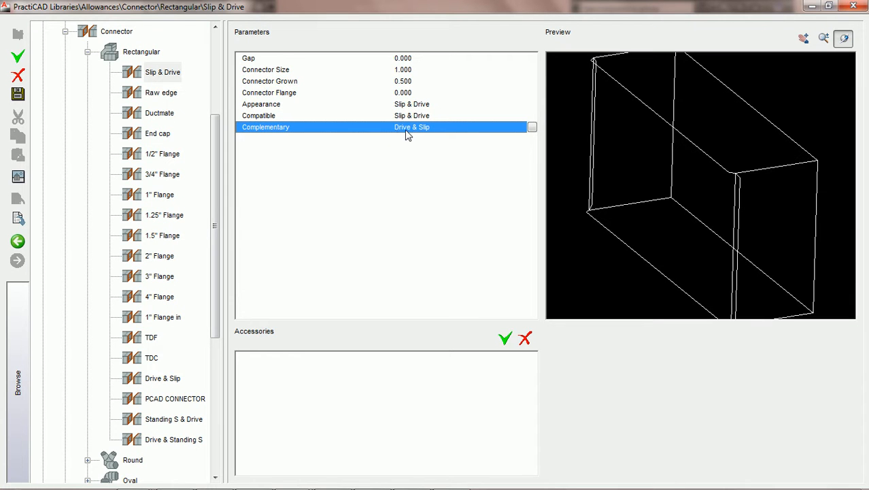
click(164, 77)
click(441, 131)
click(533, 128)
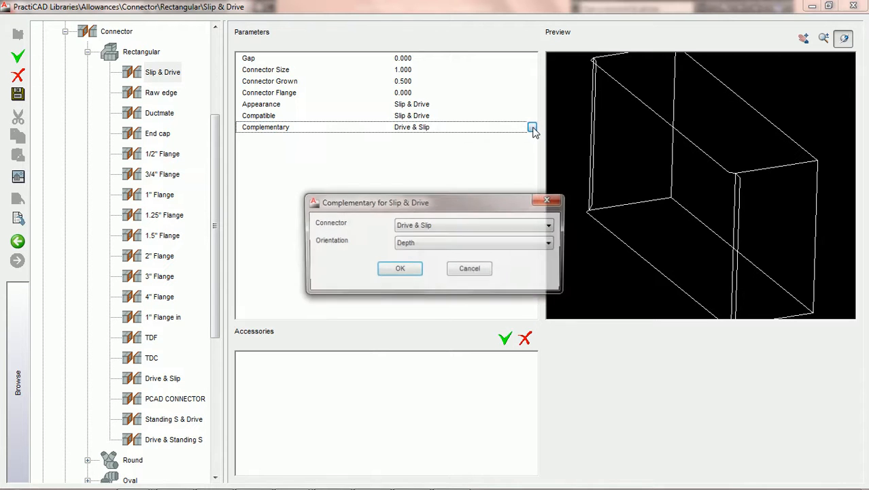
drag(482, 204, 443, 207)
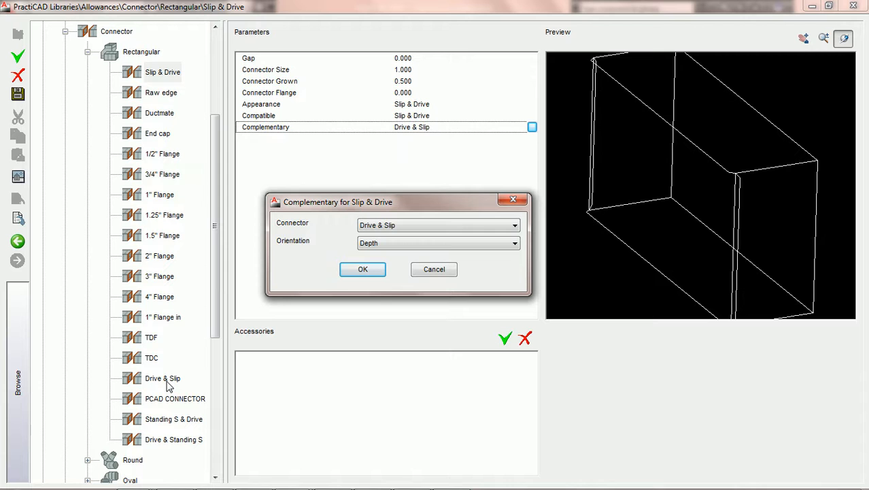
click(357, 273)
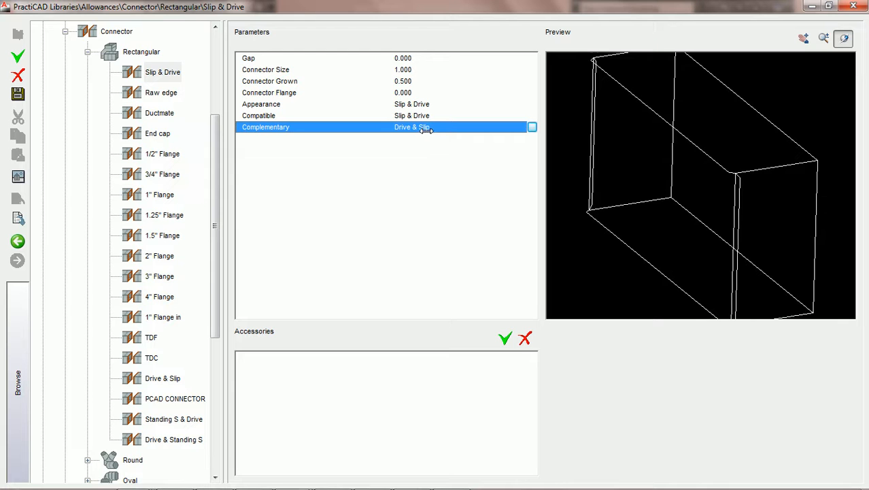
click(164, 380)
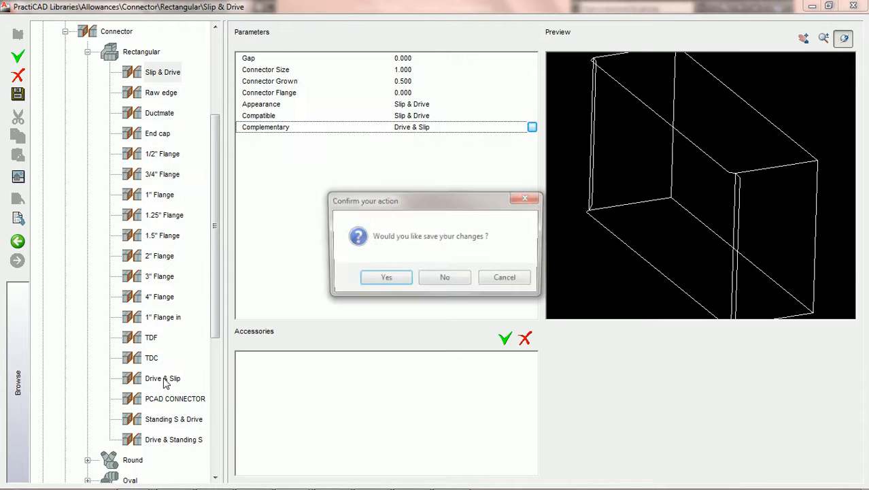
click(406, 280)
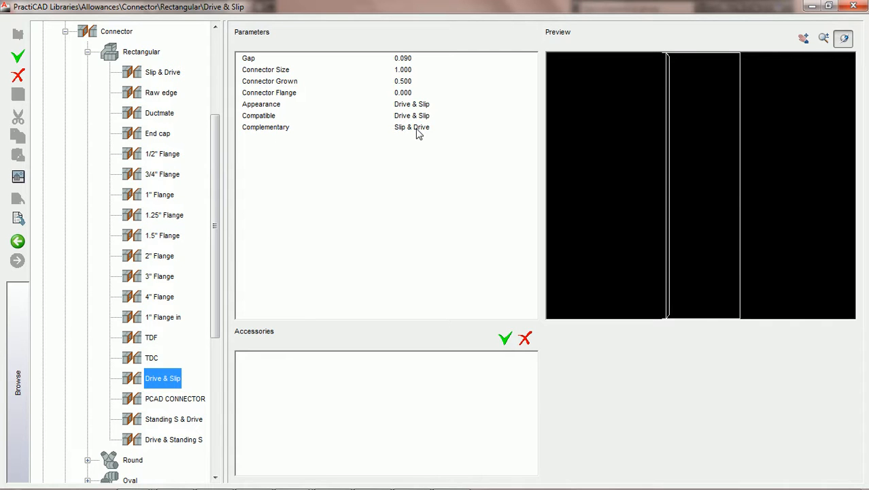
Step: Reopen the Slip & Drive connector's complementary settings, choose Depth as the orientation, and save the changes
click(168, 75)
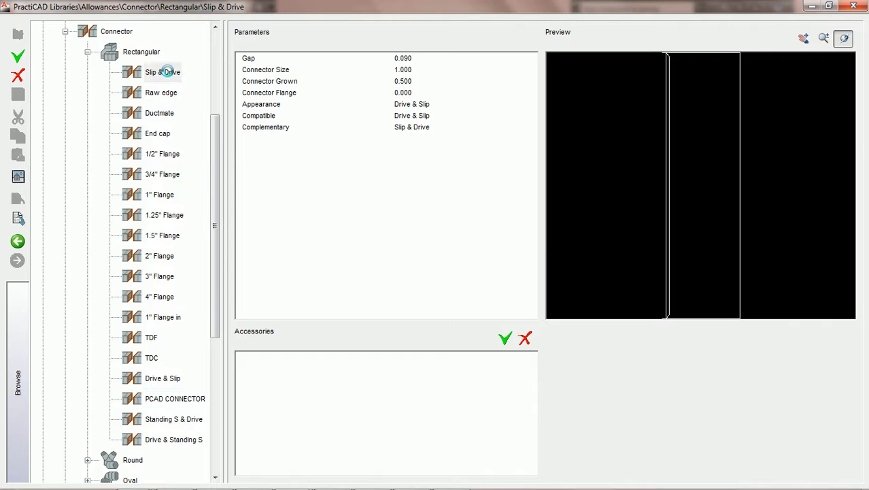
click(418, 128)
click(533, 129)
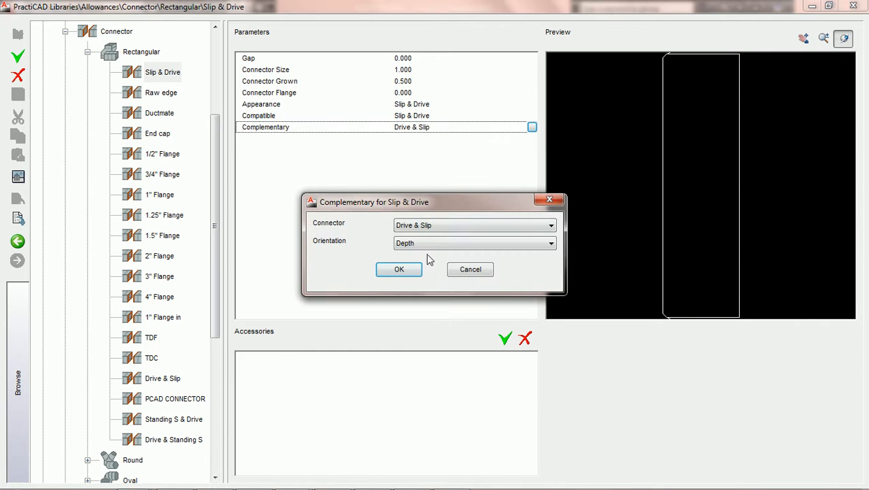
drag(380, 203, 365, 214)
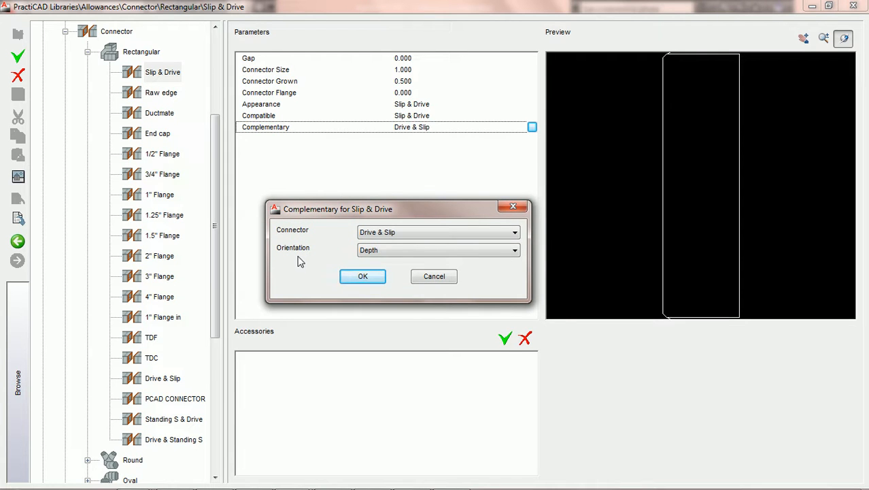
click(416, 252)
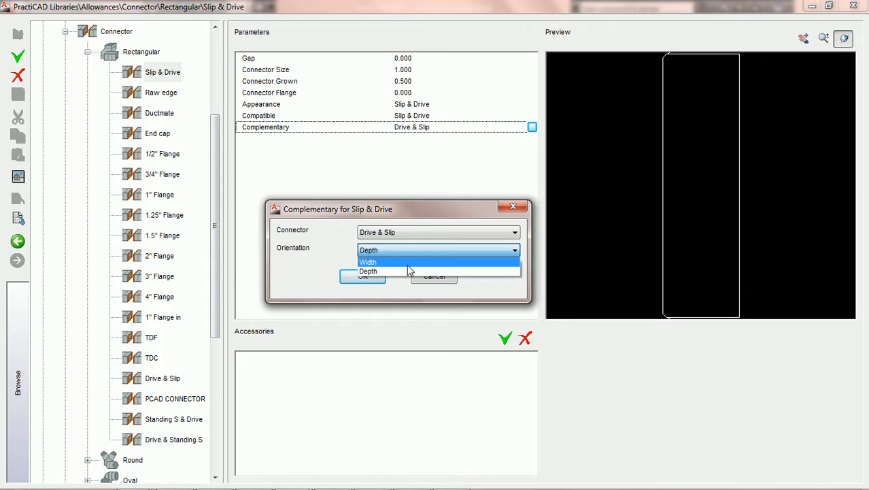
click(407, 271)
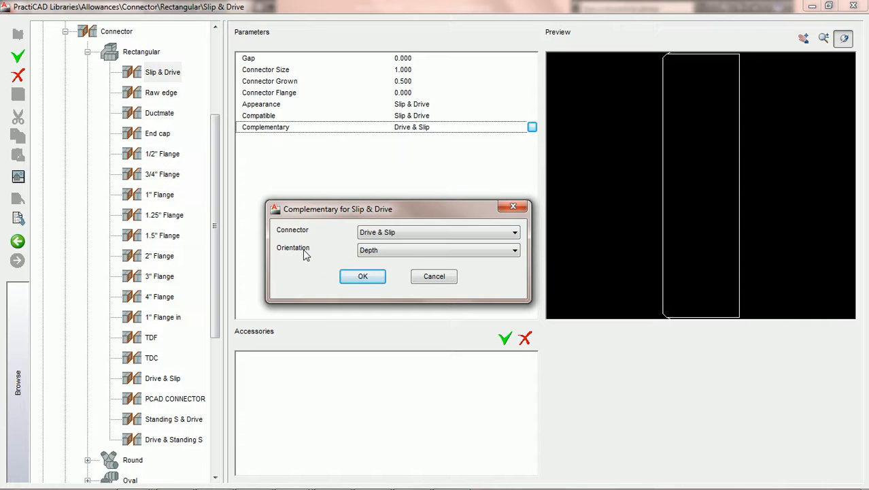
click(374, 252)
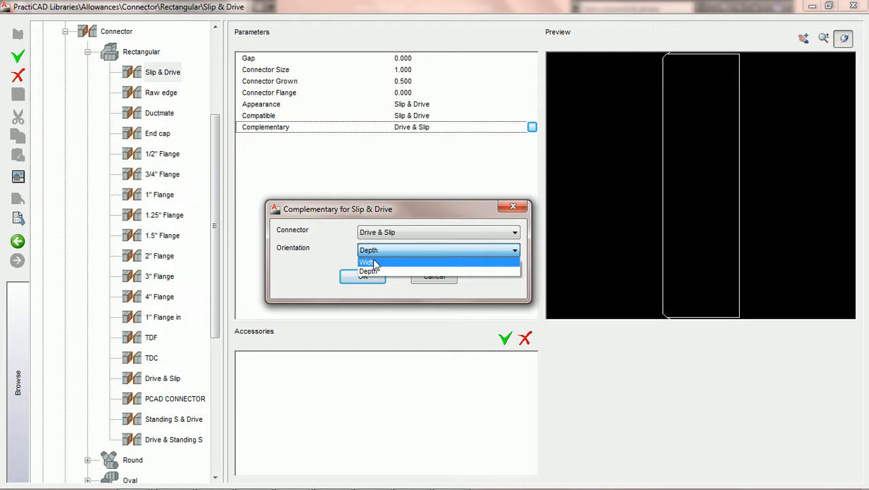
click(370, 270)
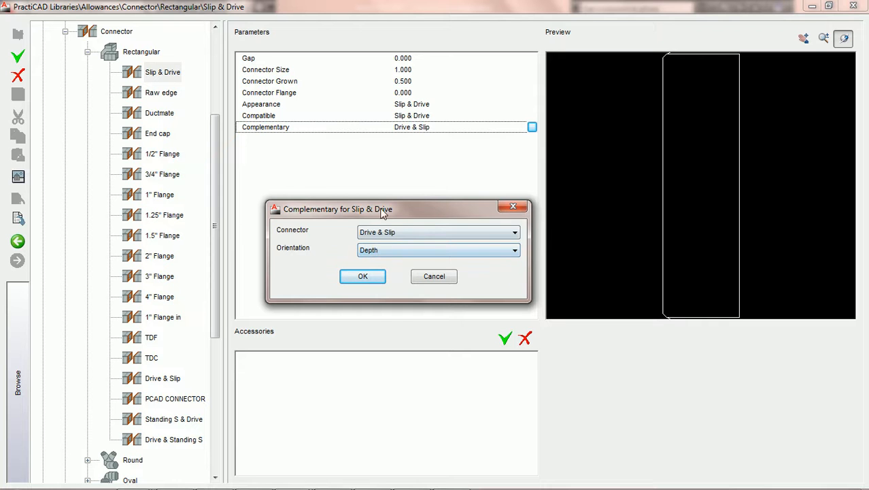
click(364, 277)
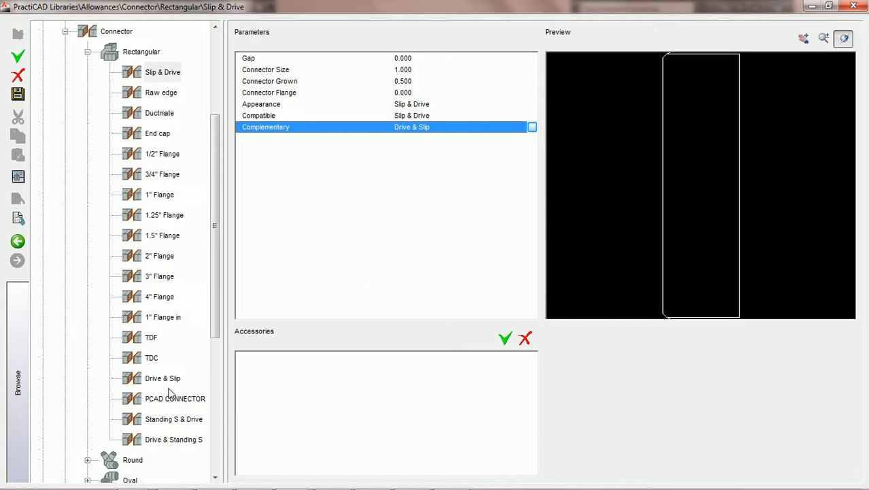
click(172, 376)
click(363, 280)
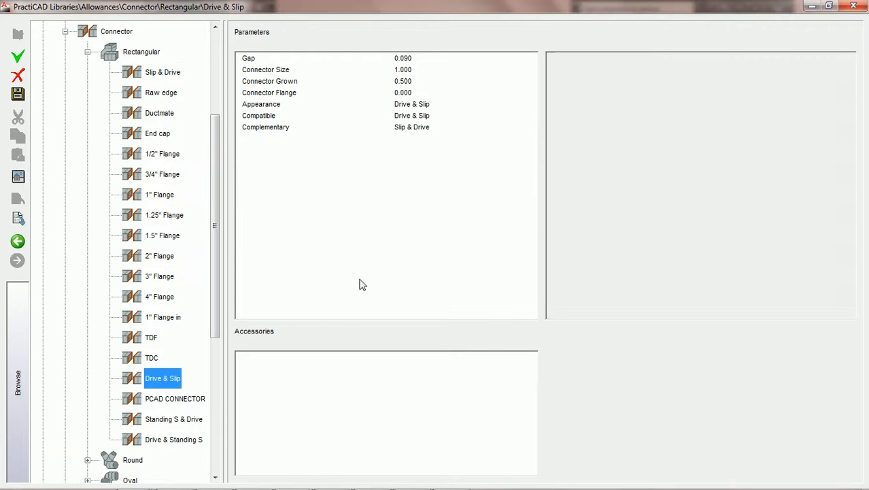
Step: Accept Slip & Drive with Width orientation as the complementary connector for Drive & Slip, save it, and close the library
click(424, 130)
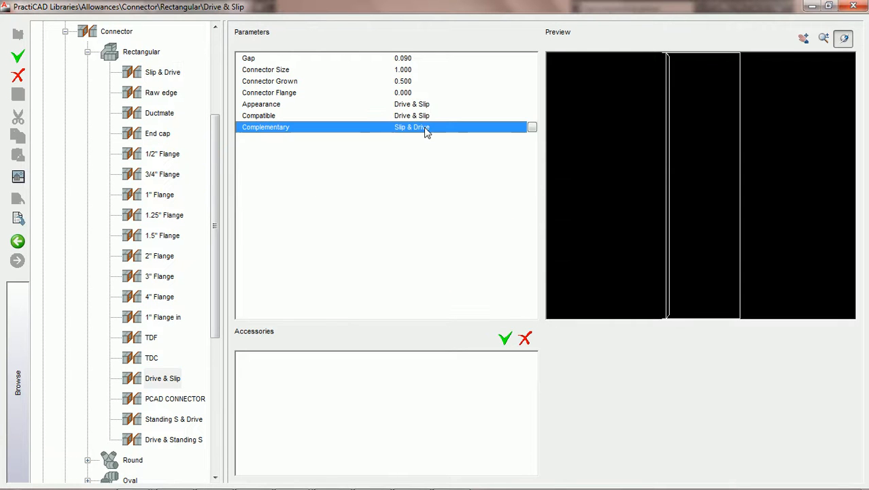
click(533, 129)
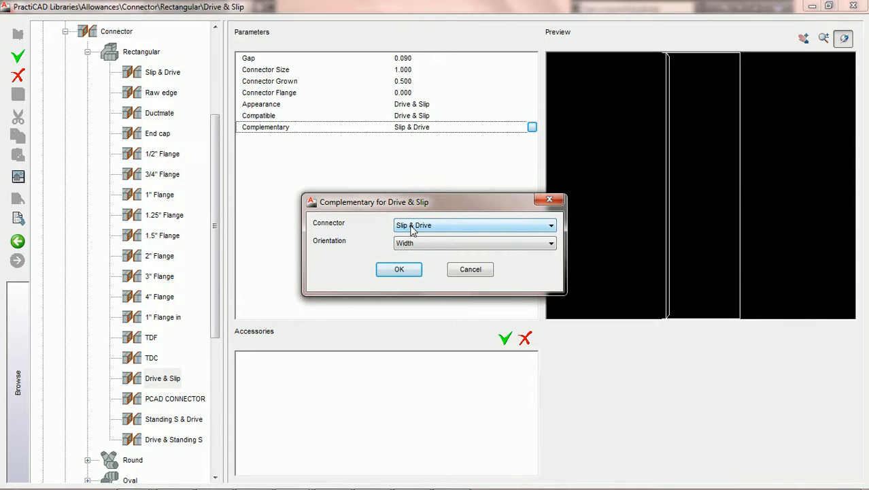
drag(400, 199, 374, 209)
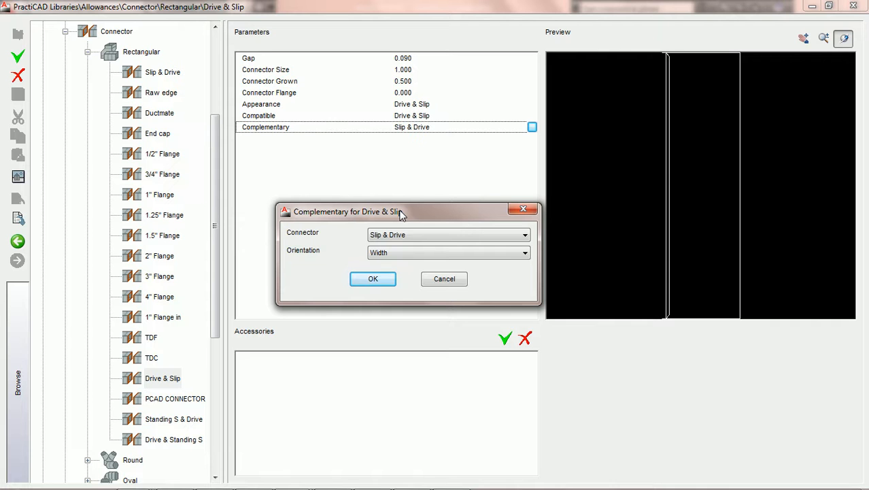
click(374, 279)
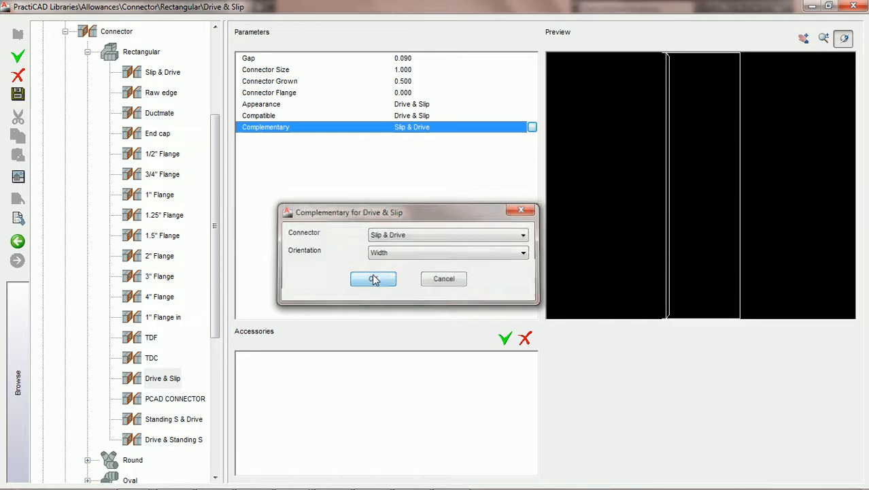
click(19, 97)
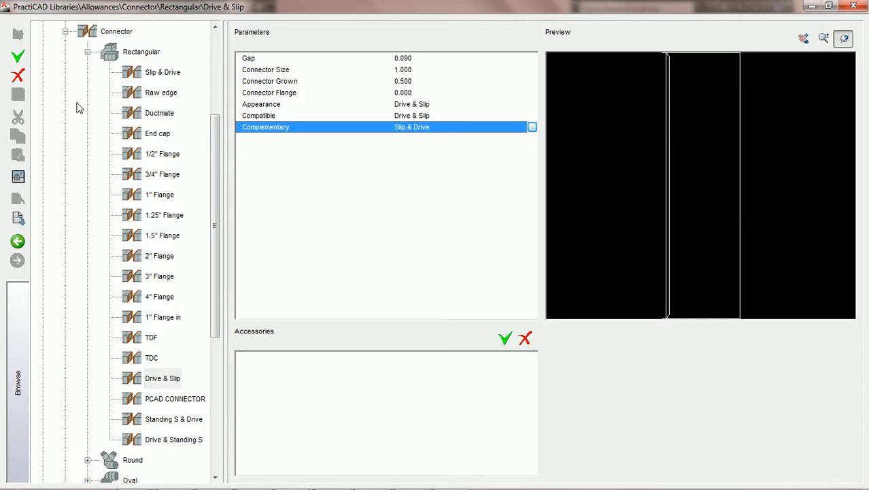
click(854, 7)
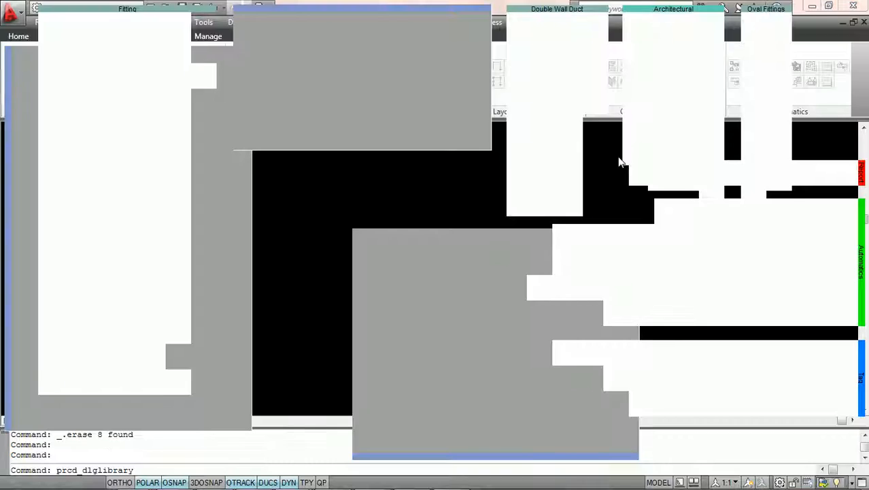
Step: Place a rectangular straight duct with Slip & Drive connectors in the empty model, and fix its rotation
mouse_move(109, 9)
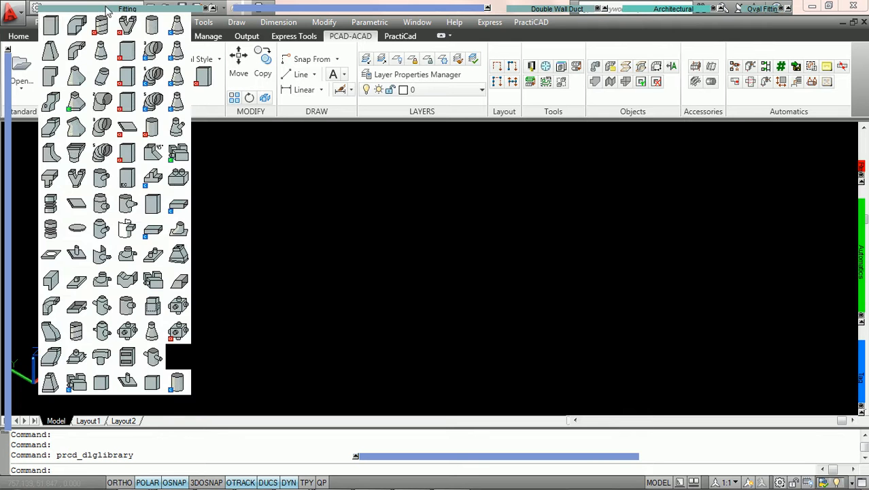
click(49, 28)
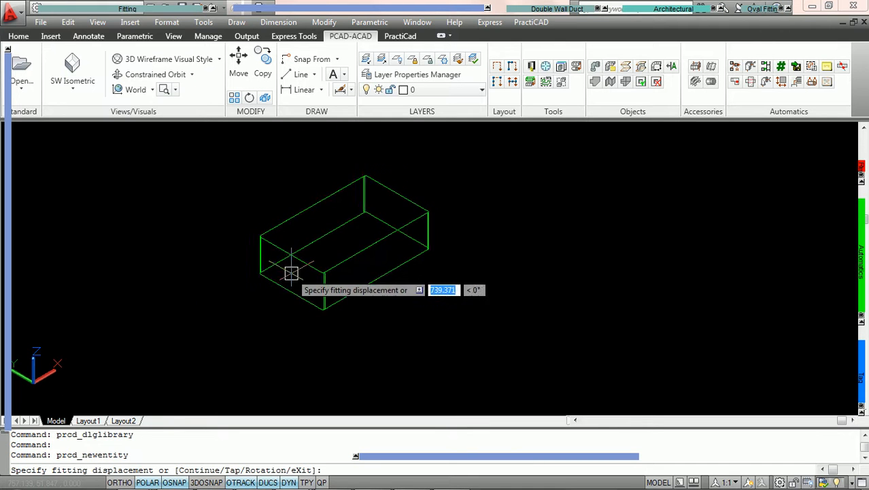
mouse_move(7, 204)
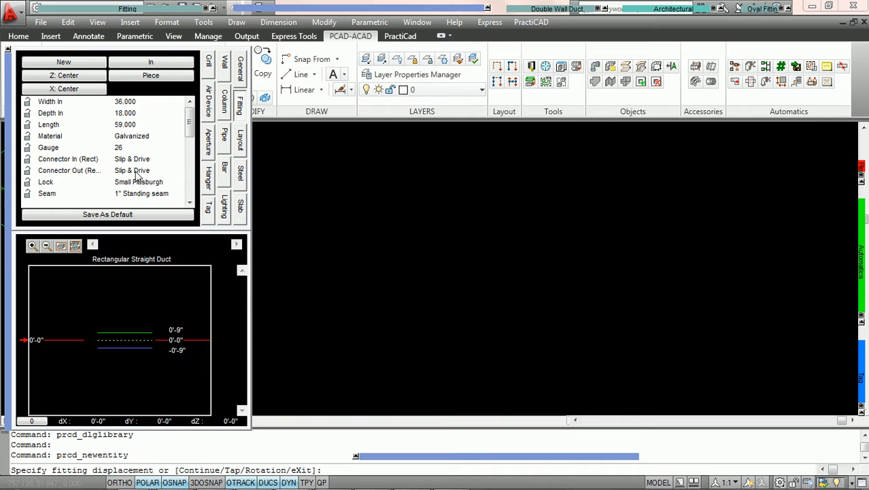
click(291, 347)
click(332, 327)
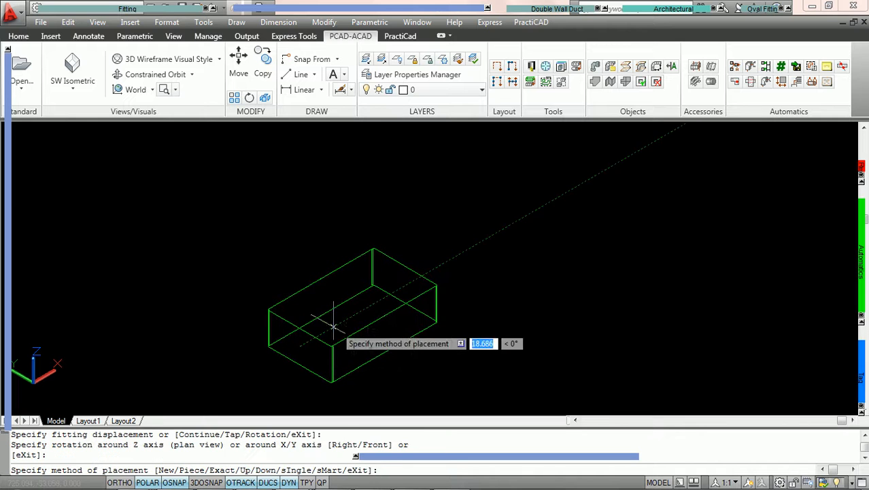
Step: Finish placing the straight duct and display its properties to check its In and Out connectors
key(Return)
key(Escape)
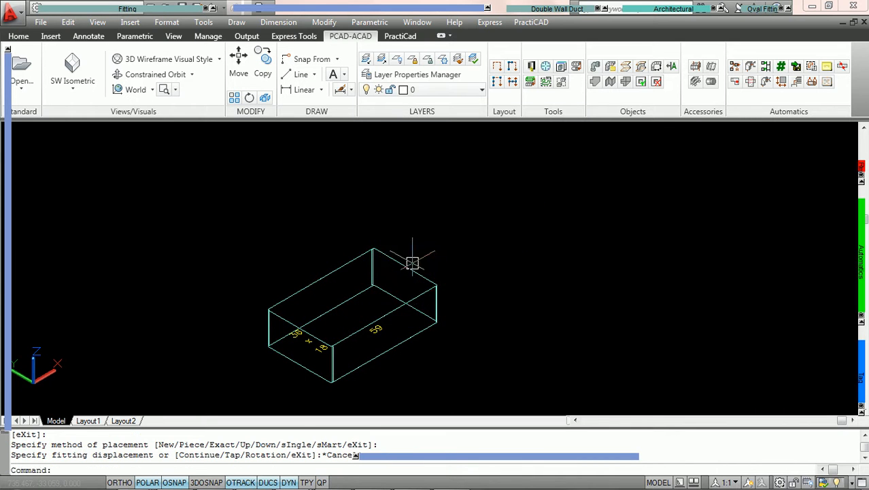
double_click(413, 267)
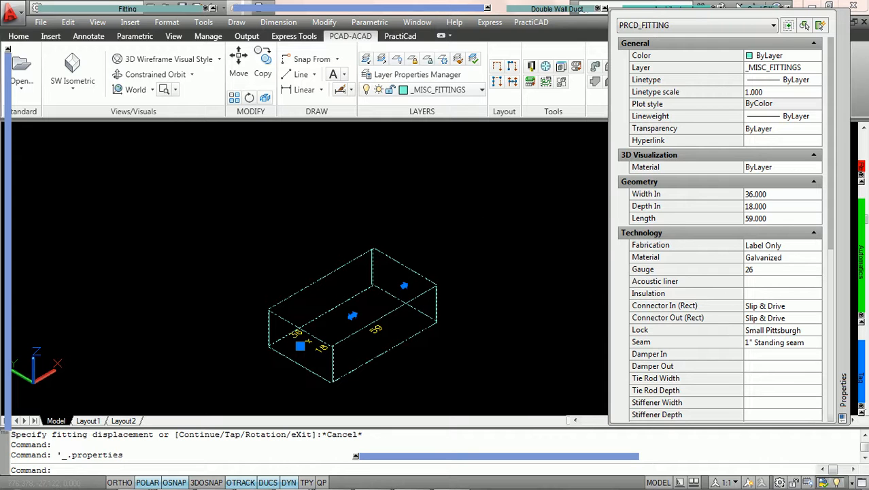
key(Escape)
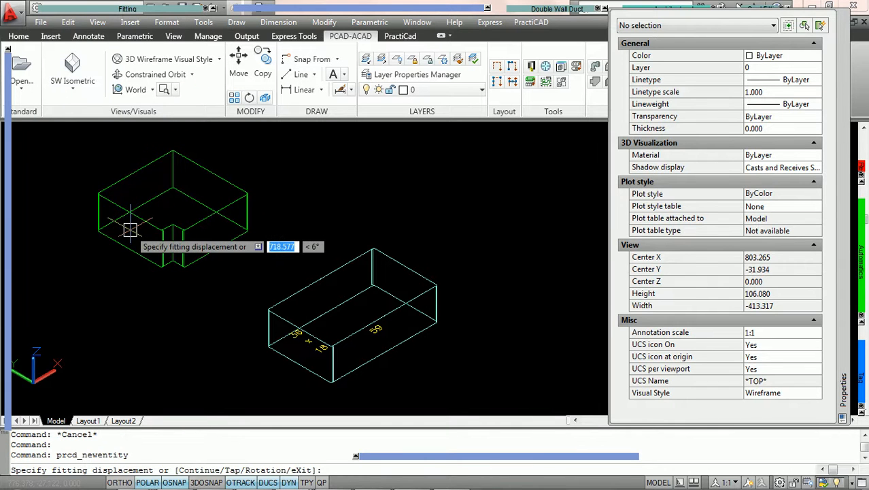
Step: Continue from the straight duct's end with a square elbow and bring its connector settings into view
text(c)
key(Return)
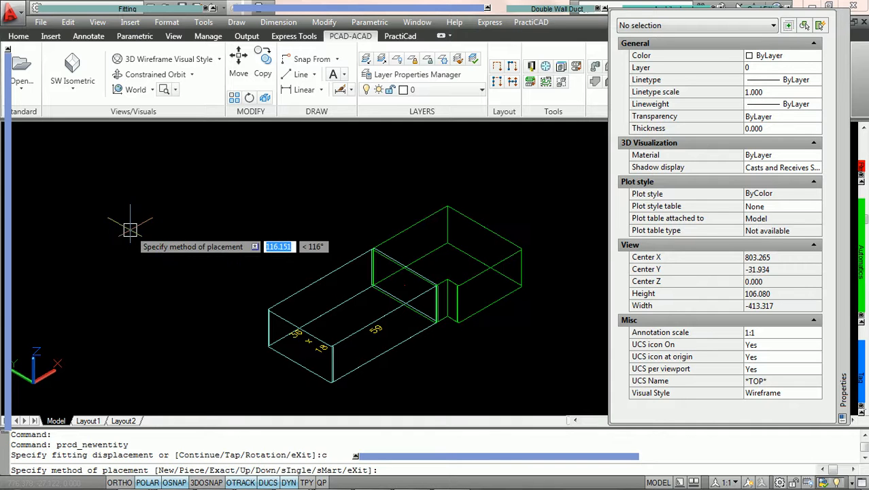
drag(191, 129, 192, 153)
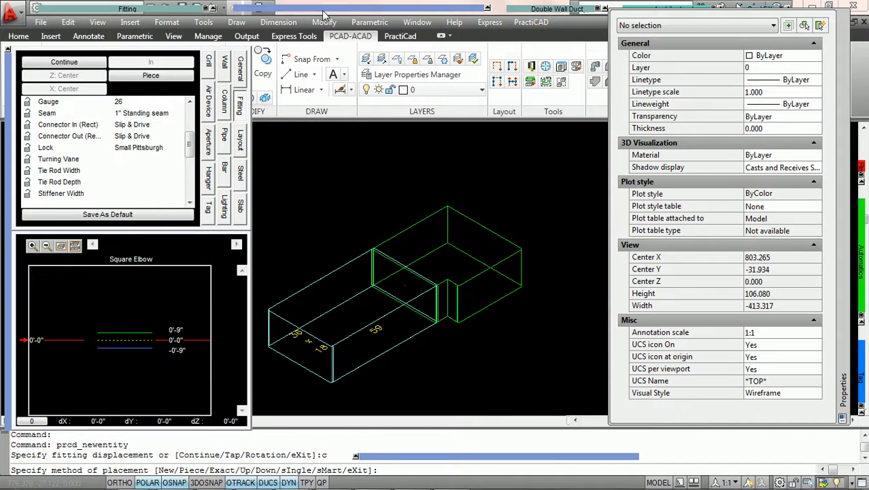
Step: Try the elbow at a 270° rotation, check its connectors, and return it to 0° for comparison
mouse_move(322, 8)
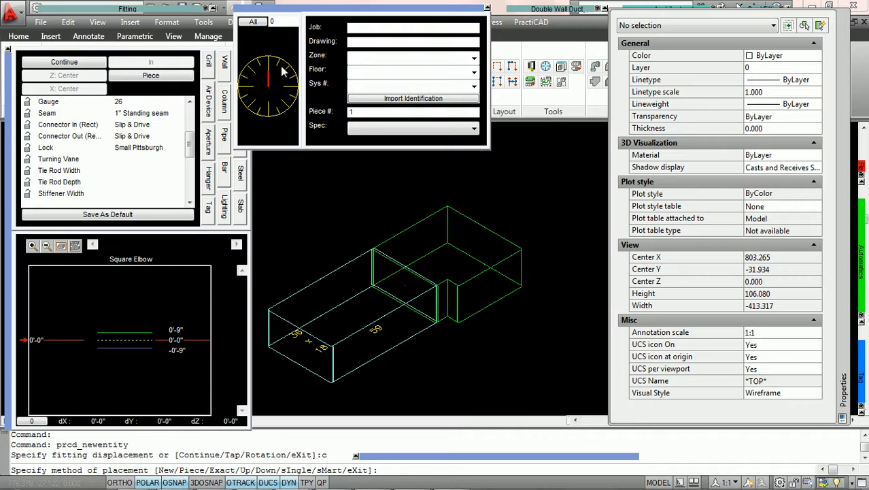
click(252, 86)
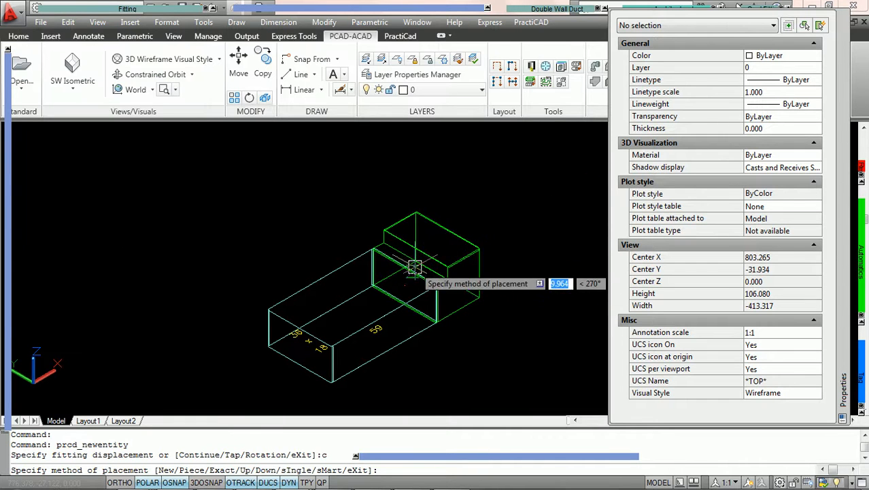
scroll(416, 273, up, 2)
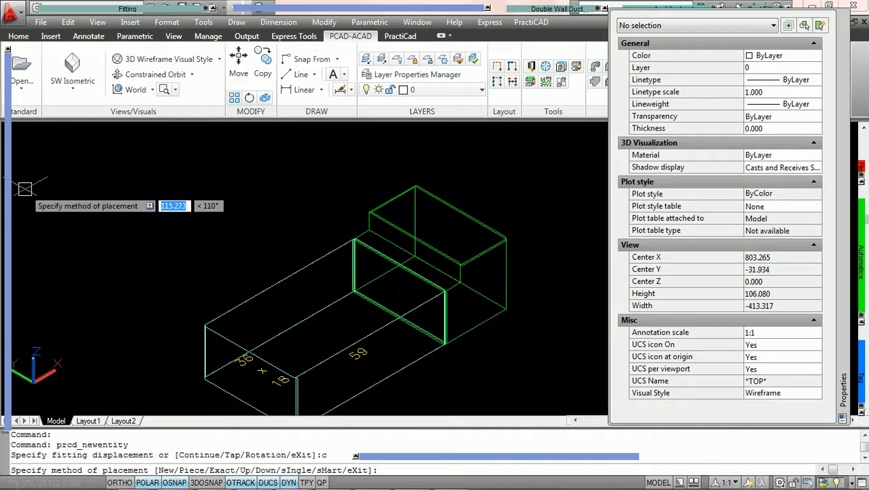
mouse_move(8, 177)
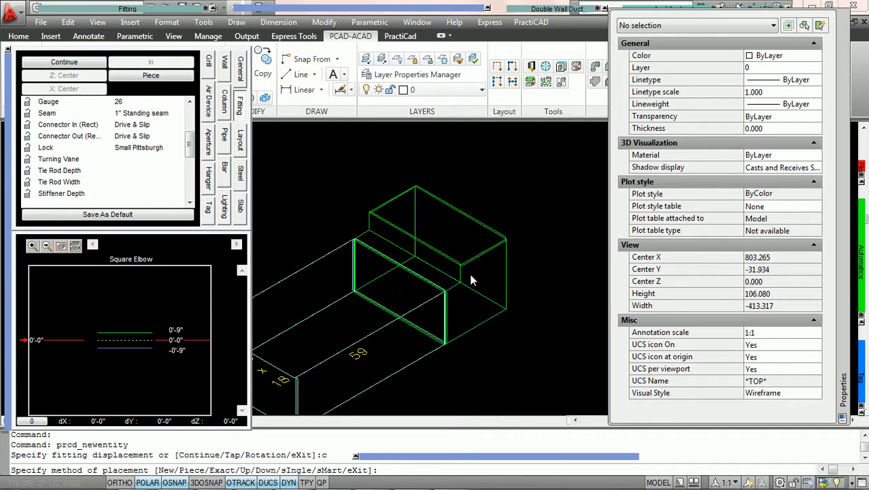
mouse_move(312, 9)
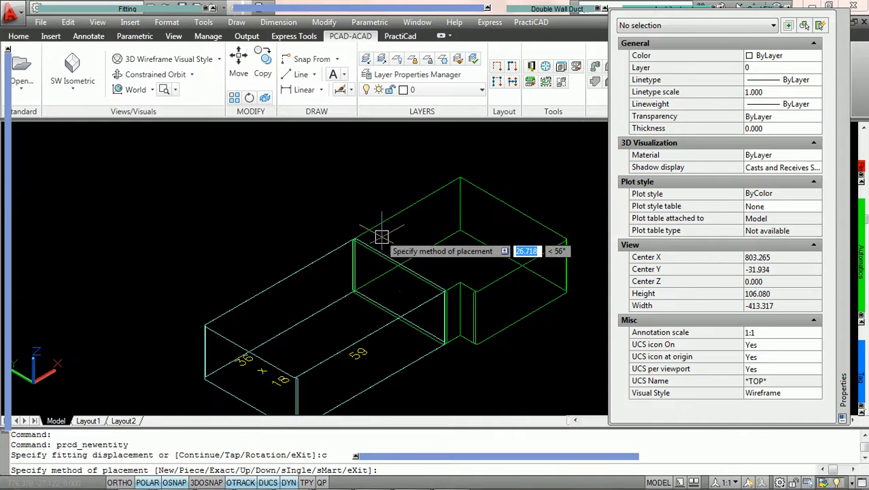
mouse_move(121, 160)
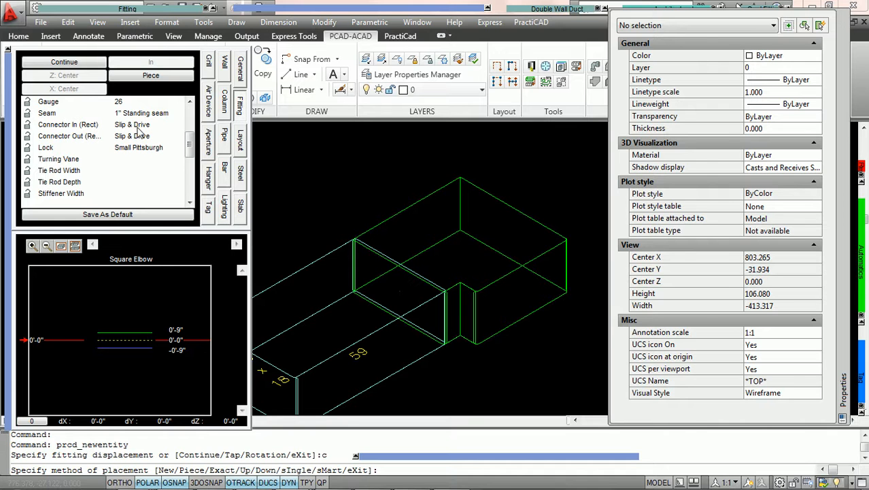
Step: Rotate the square elbow to 270° and place it on the end of the straight duct
mouse_move(273, 14)
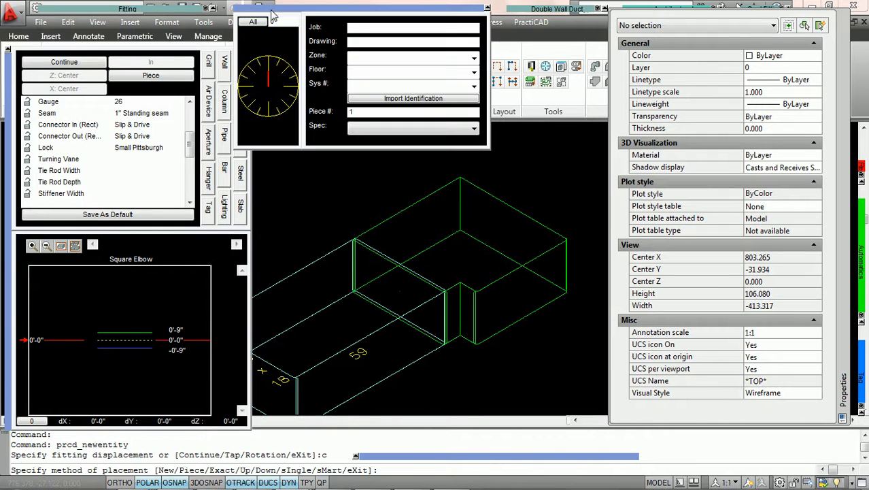
click(252, 87)
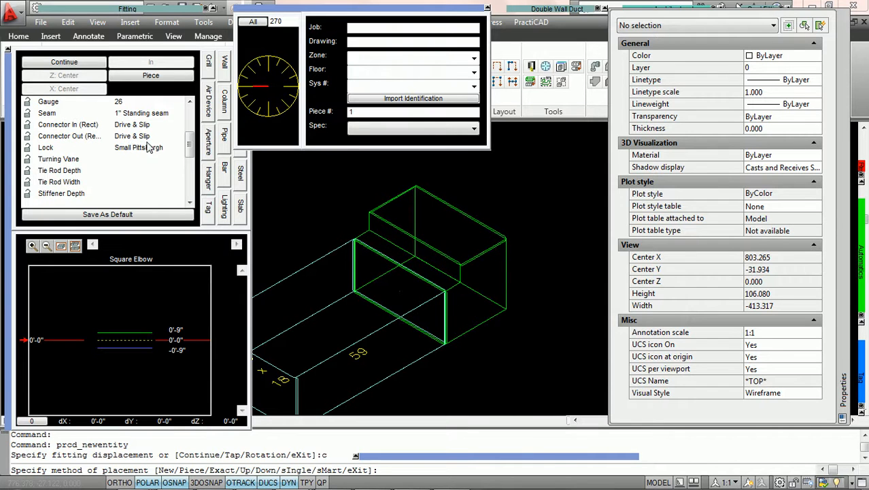
click(311, 188)
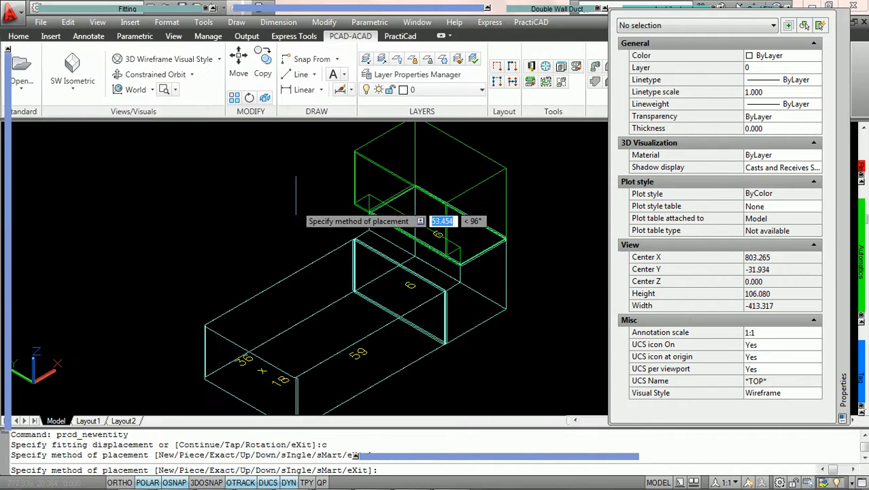
Step: Rotate a second square elbow to lead away parallel to the straight duct and place it on the first elbow
scroll(296, 200, down, 3)
mouse_move(272, 19)
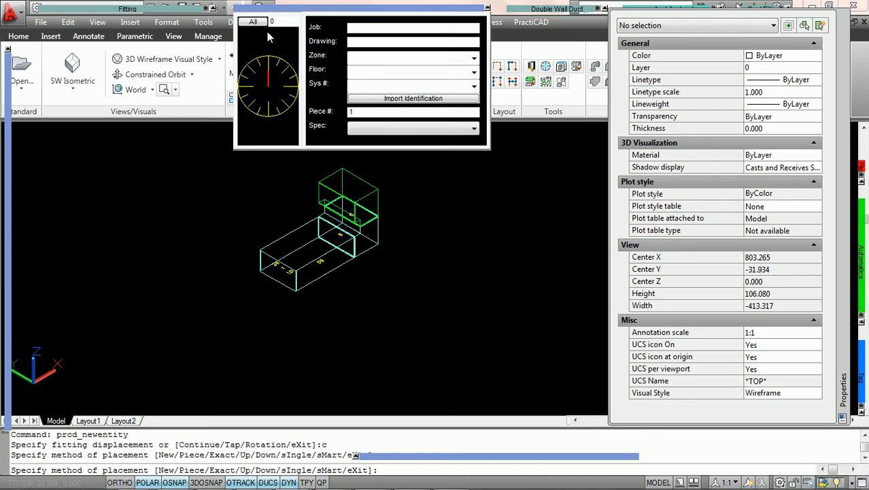
click(252, 181)
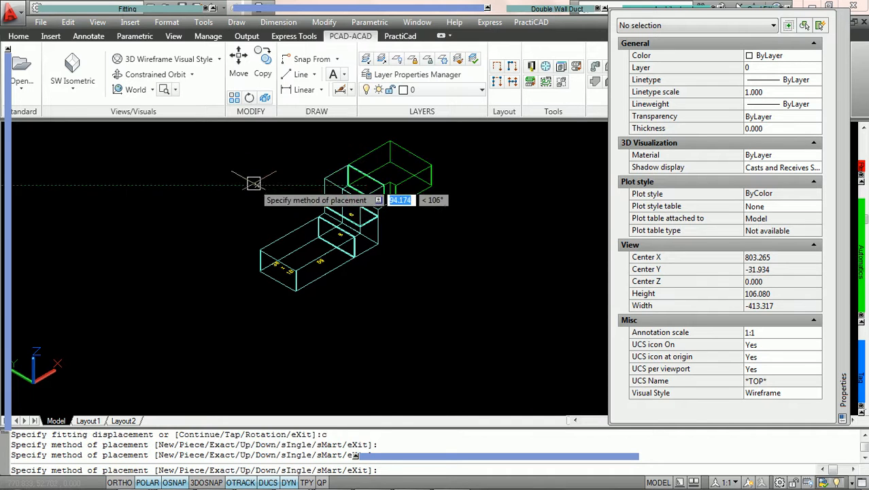
Step: Attach a 36 x 18 straight duct, 59 long, to the second elbow and end the placement
mouse_move(105, 11)
click(48, 31)
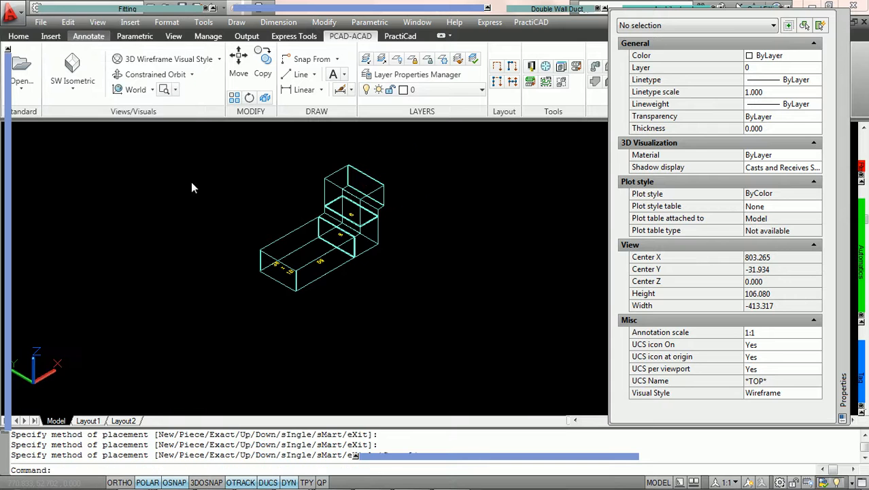
click(195, 204)
key(Escape)
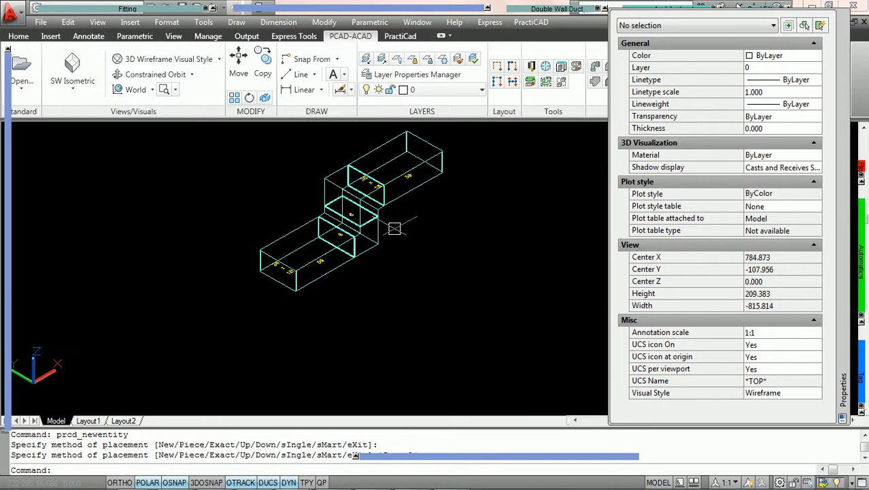
Step: Select the upper elbow and the upper straight duct in turn to compare their connector properties
scroll(400, 228, up, 4)
middle_drag(401, 228, 405, 307)
middle_drag(428, 254, 405, 267)
scroll(409, 310, down, 1)
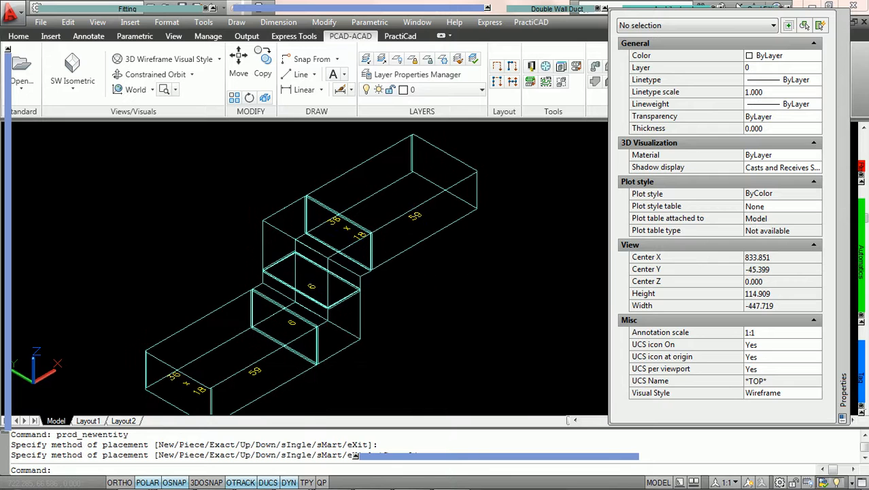
click(326, 277)
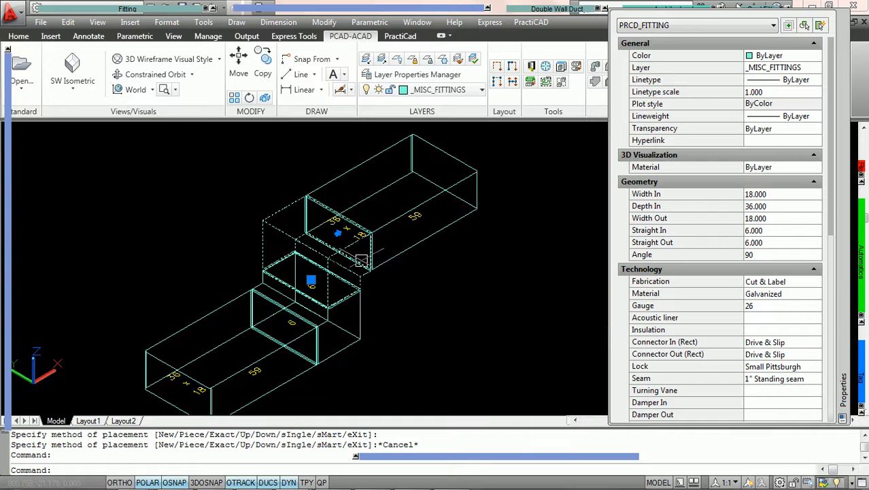
scroll(354, 274, up, 1)
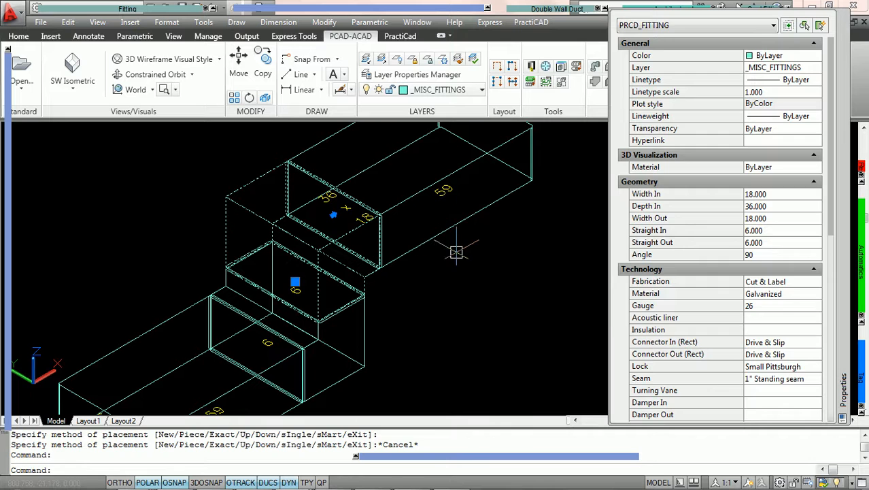
key(Escape)
click(453, 229)
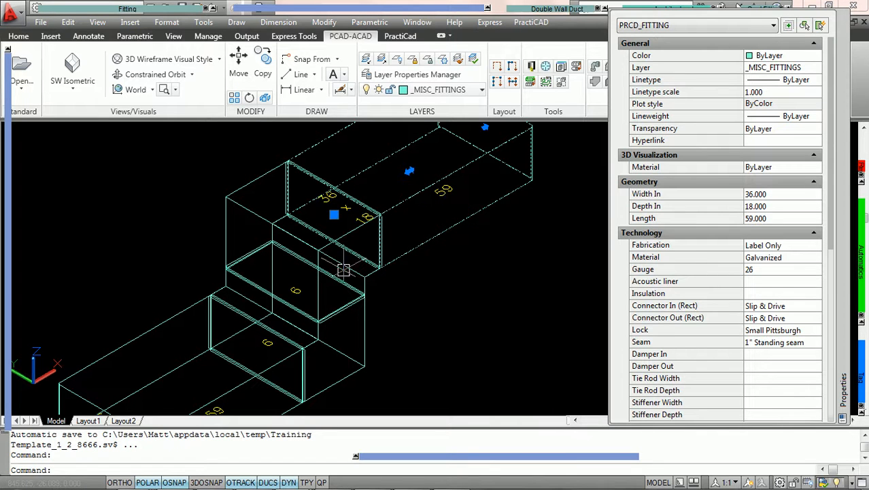
key(Escape)
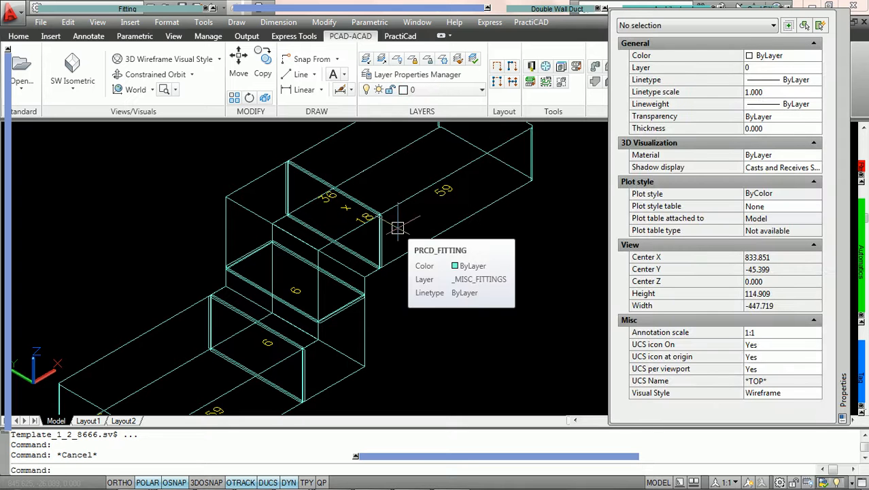
scroll(399, 227, down, 1)
middle_drag(400, 228, 403, 235)
scroll(403, 234, up, 3)
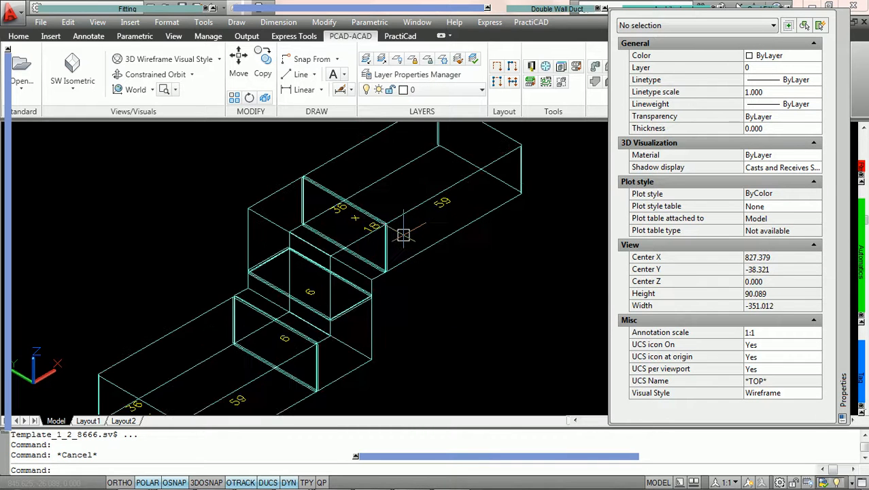
scroll(404, 235, down, 4)
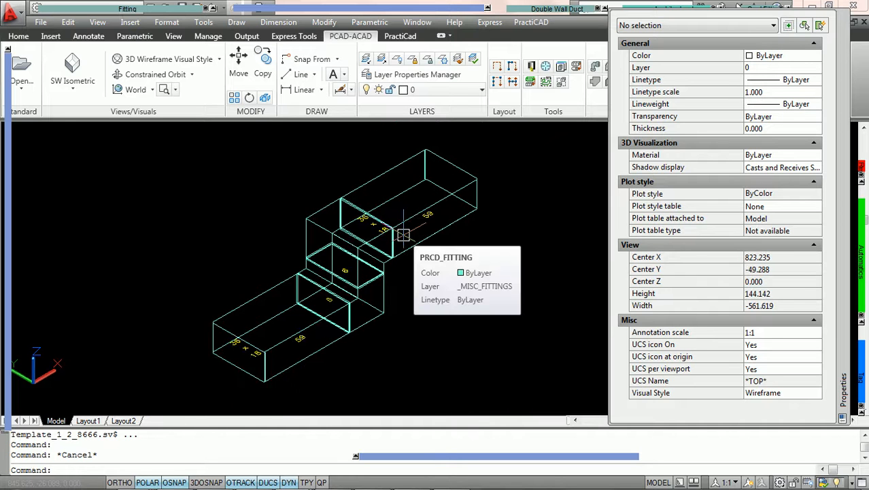